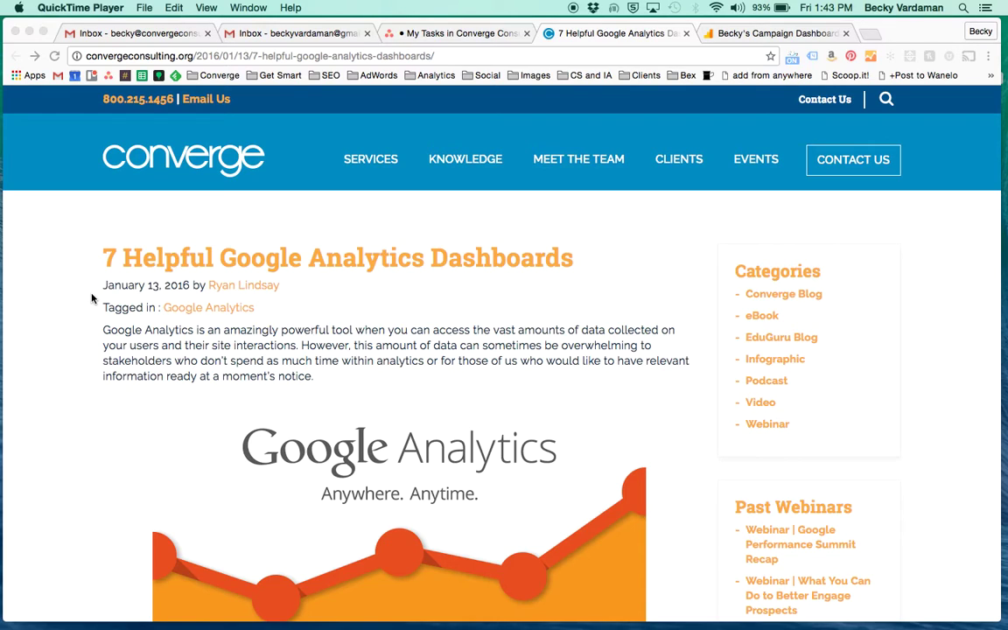
Find the Campaign Tracking Dashboard entry in the blog article, then switch to the campaign dashboard in Google Analytics
{"action": "scroll", "coordinate": [91, 298], "scroll_direction": "down", "scroll_amount": 10}
{"action": "scroll", "coordinate": [91, 299], "scroll_direction": "down", "scroll_amount": 2}
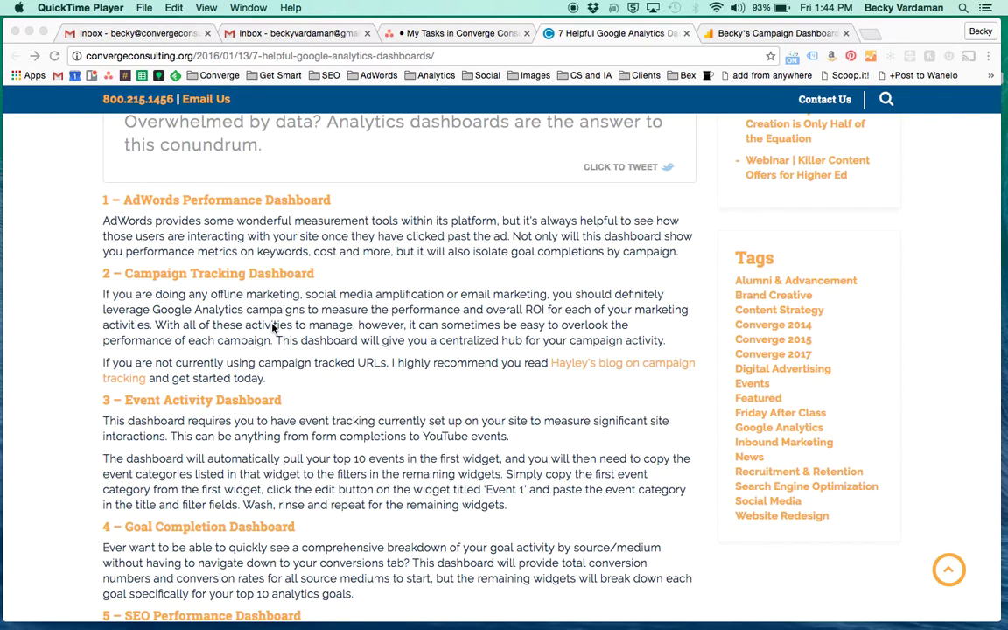
{"action": "left_click", "coordinate": [229, 278]}
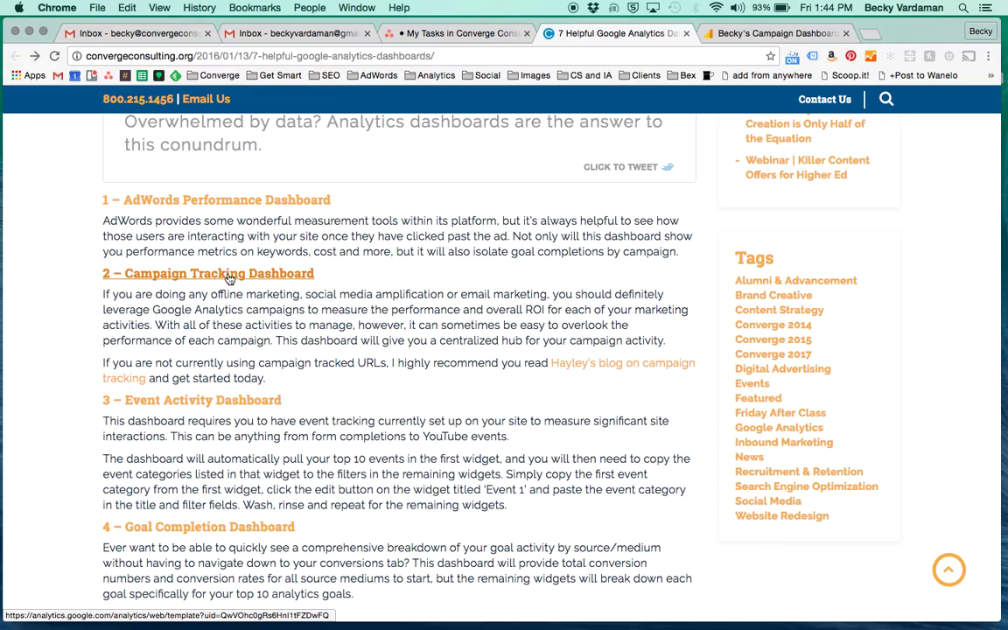
{"action": "left_click", "coordinate": [721, 35]}
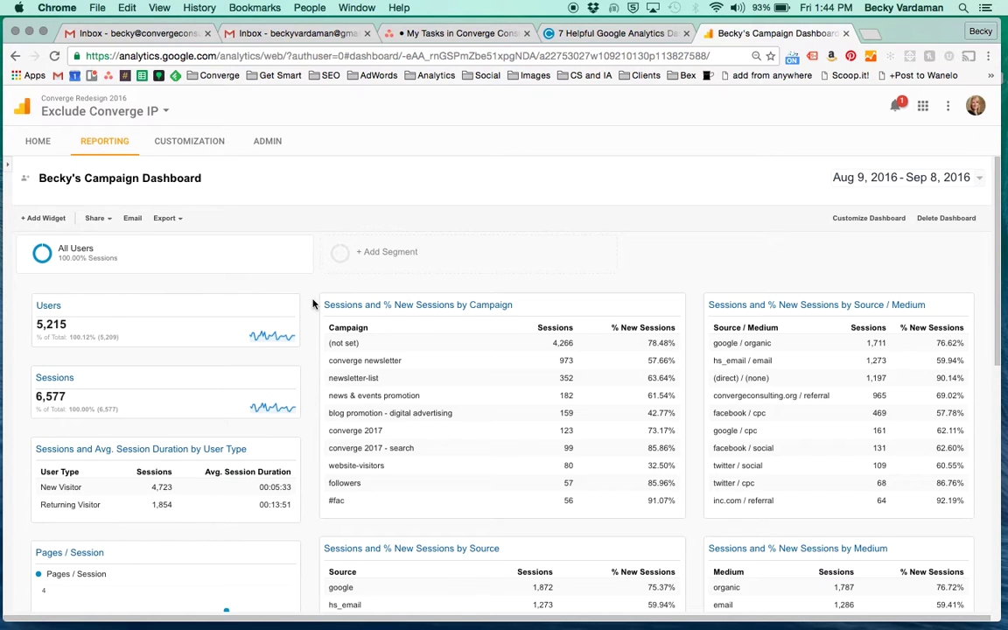
Open the Users widget's settings, check its Campaign regular-expression filter, and close the settings by saving
{"action": "scroll", "coordinate": [312, 303], "scroll_direction": "down", "scroll_amount": 3}
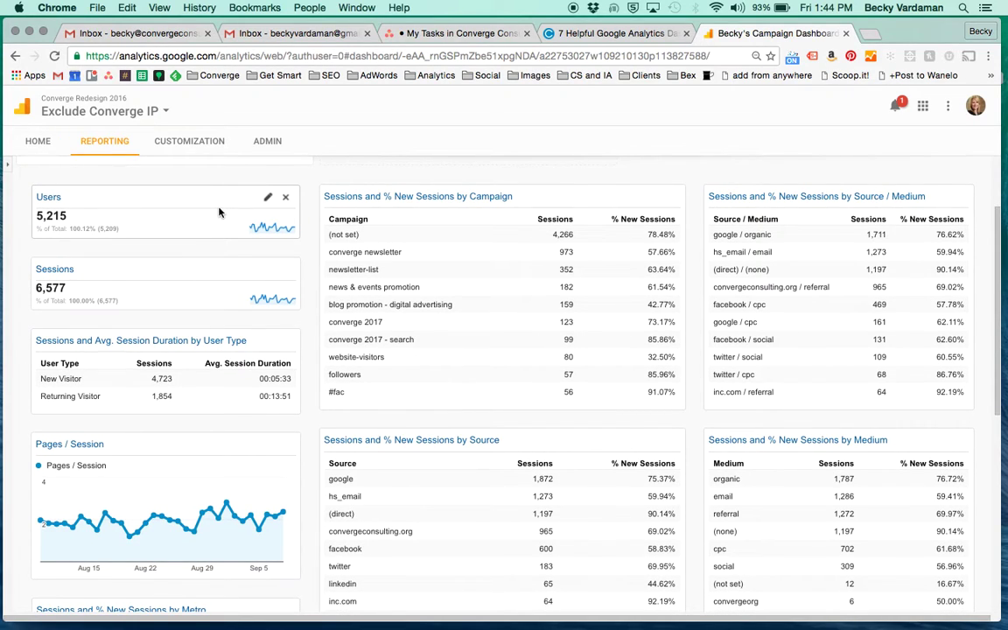
{"action": "left_click", "coordinate": [267, 200]}
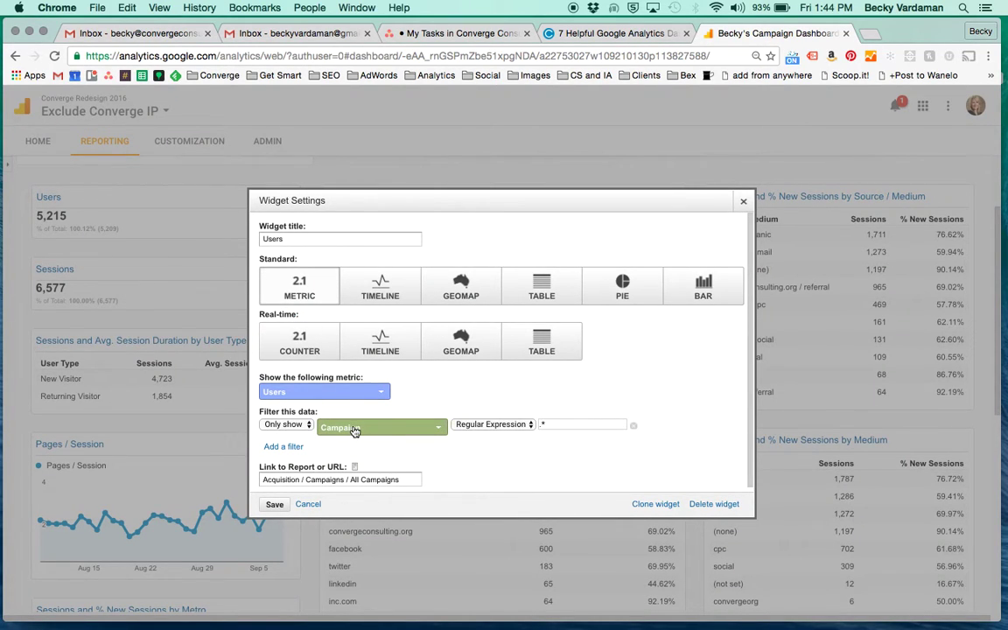
{"action": "left_click", "coordinate": [530, 426]}
{"action": "left_click", "coordinate": [275, 506]}
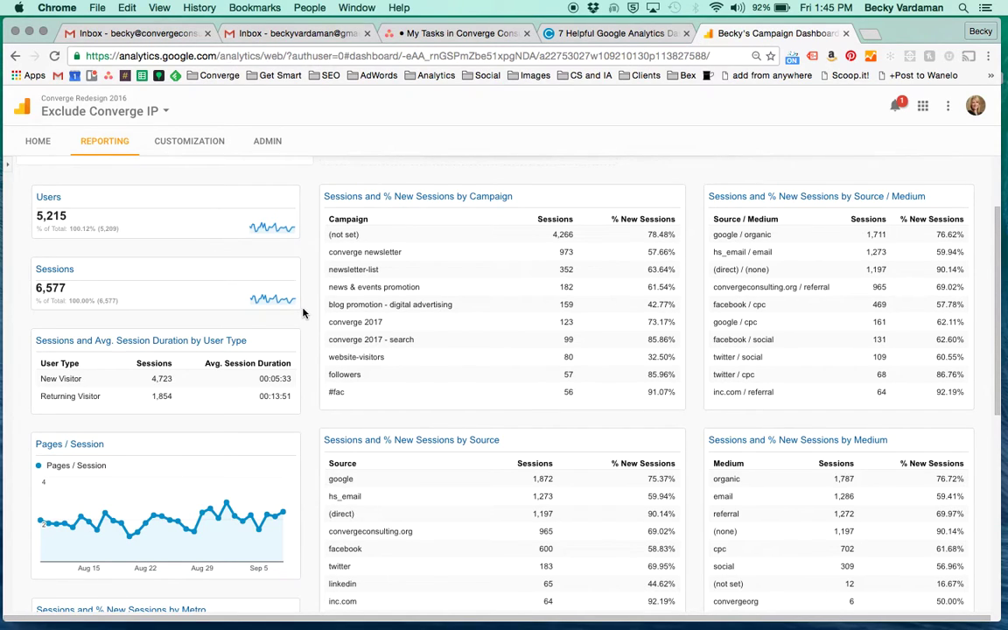
Review the session duration by user type, pages per session and metro area widgets on the dashboard
{"action": "scroll", "coordinate": [303, 313], "scroll_direction": "down", "scroll_amount": 1}
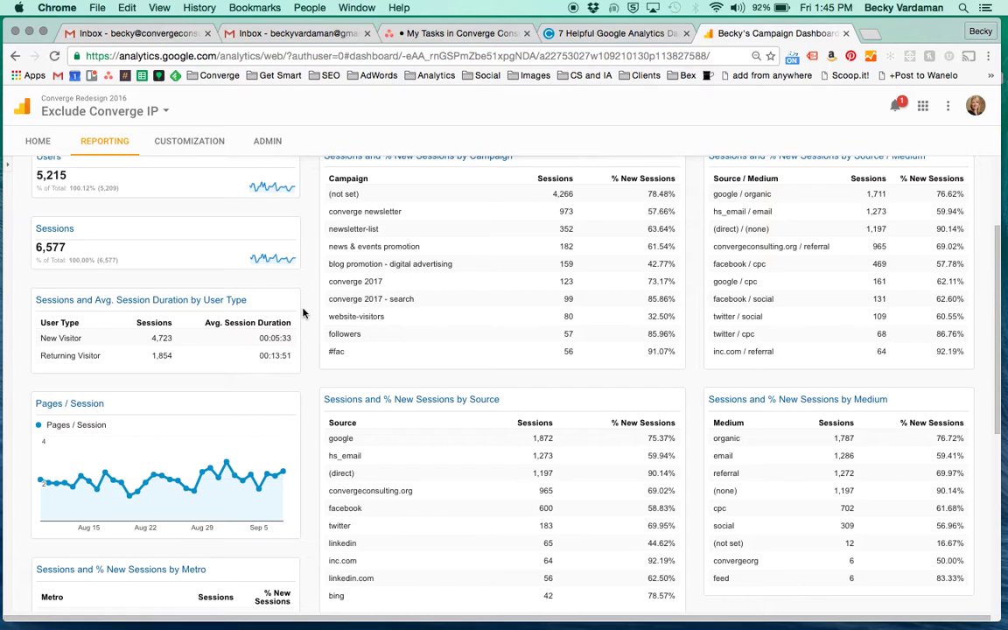
{"action": "scroll", "coordinate": [303, 313], "scroll_direction": "down", "scroll_amount": 2}
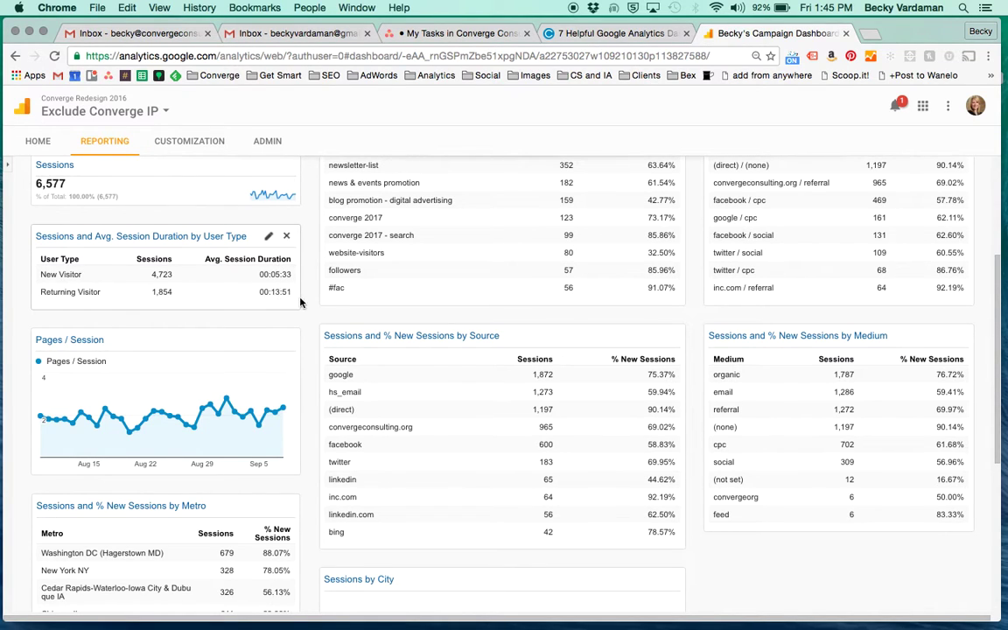
{"action": "scroll", "coordinate": [306, 289], "scroll_direction": "down", "scroll_amount": 1}
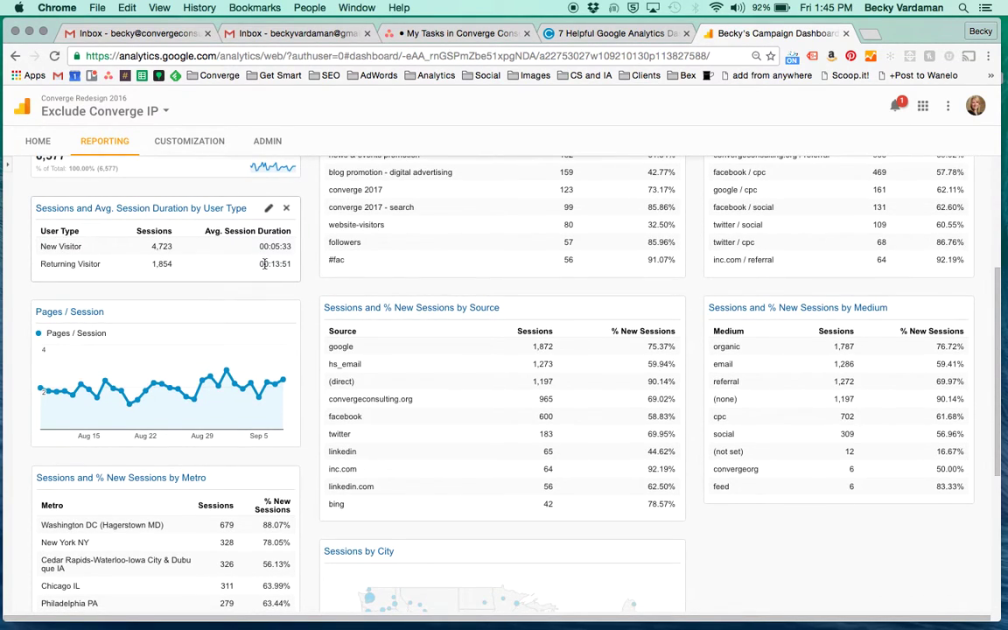
{"action": "scroll", "coordinate": [308, 276], "scroll_direction": "down", "scroll_amount": 5}
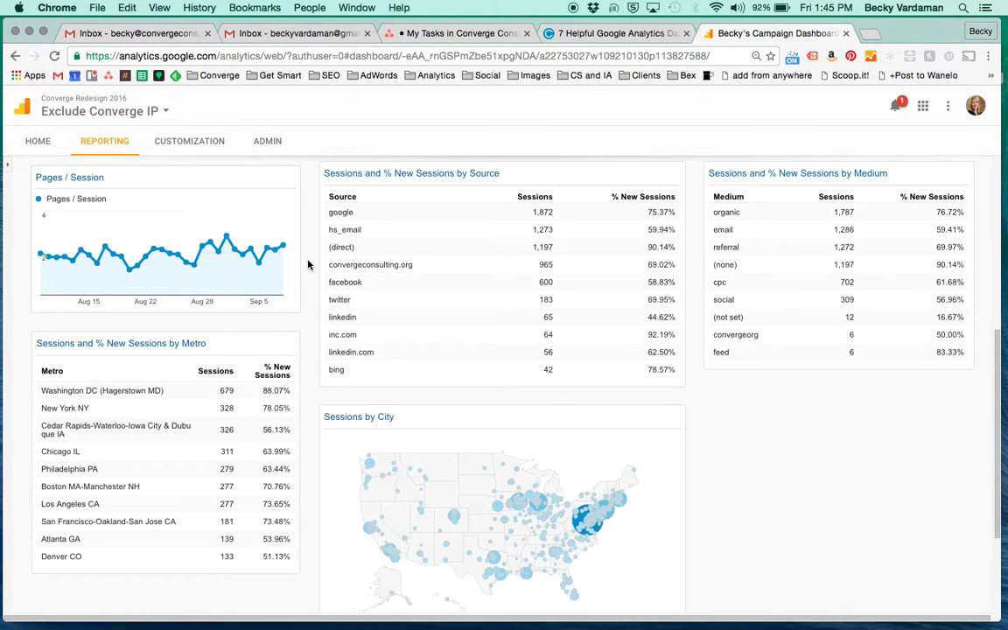
{"action": "scroll", "coordinate": [306, 263], "scroll_direction": "down", "scroll_amount": 2}
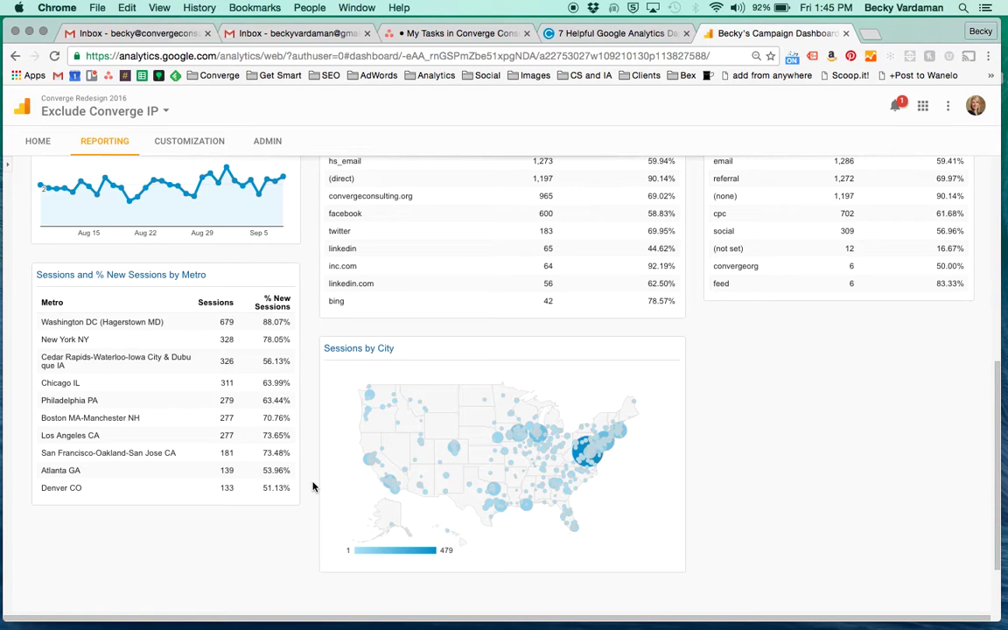
Examine the Sessions and % New Sessions by Campaign table, highlighting the converge 2017 campaign
{"action": "scroll", "coordinate": [312, 487], "scroll_direction": "up", "scroll_amount": 10}
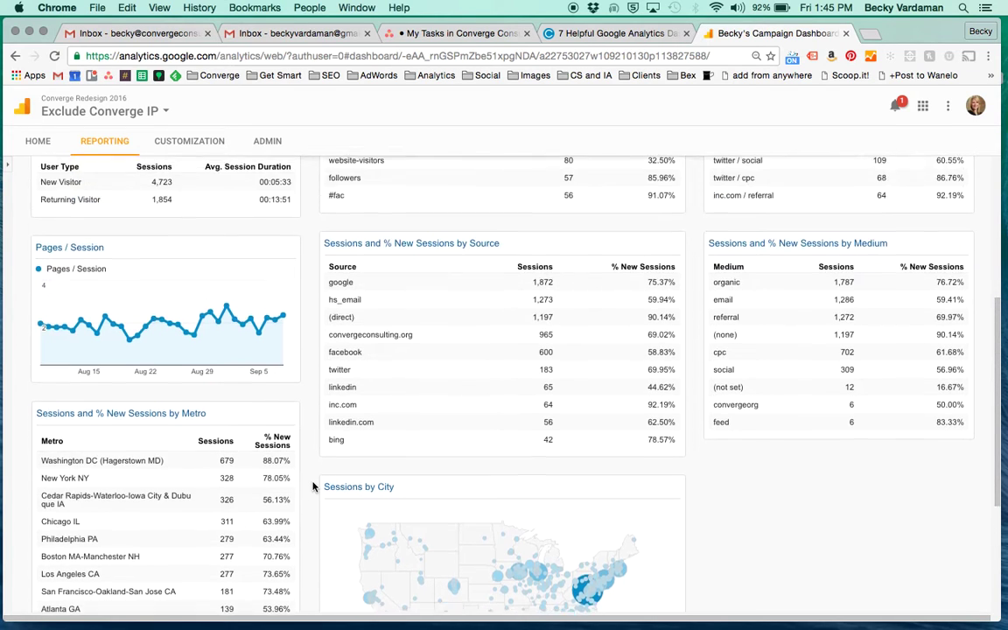
{"action": "scroll", "coordinate": [313, 486], "scroll_direction": "down", "scroll_amount": 2}
{"action": "scroll", "coordinate": [312, 486], "scroll_direction": "down", "scroll_amount": 1}
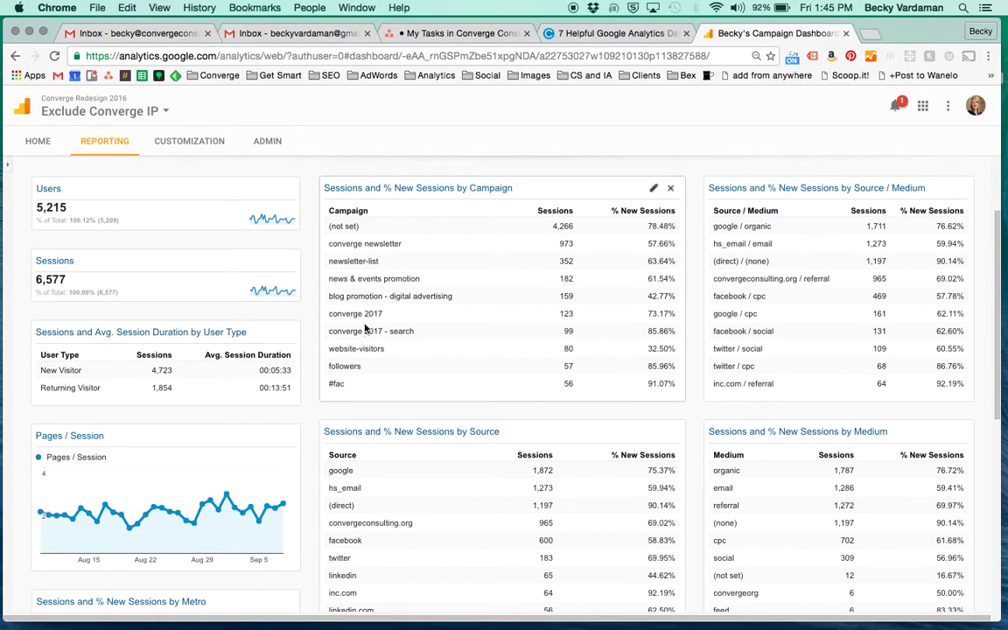
{"action": "left_click_drag", "start_coordinate": [385, 319], "coordinate": [328, 315]}
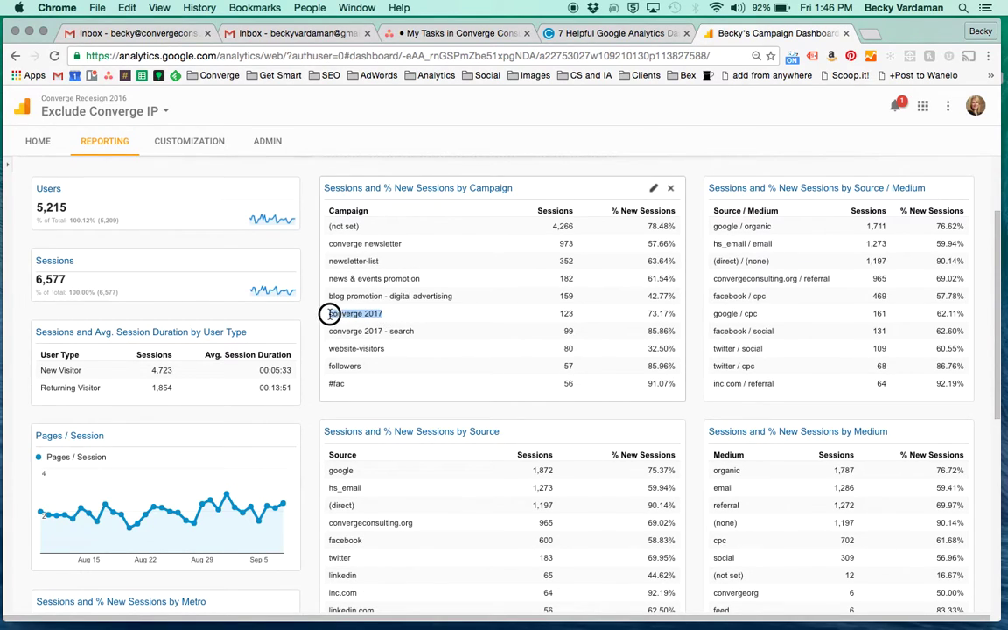
{"action": "left_click", "coordinate": [407, 295]}
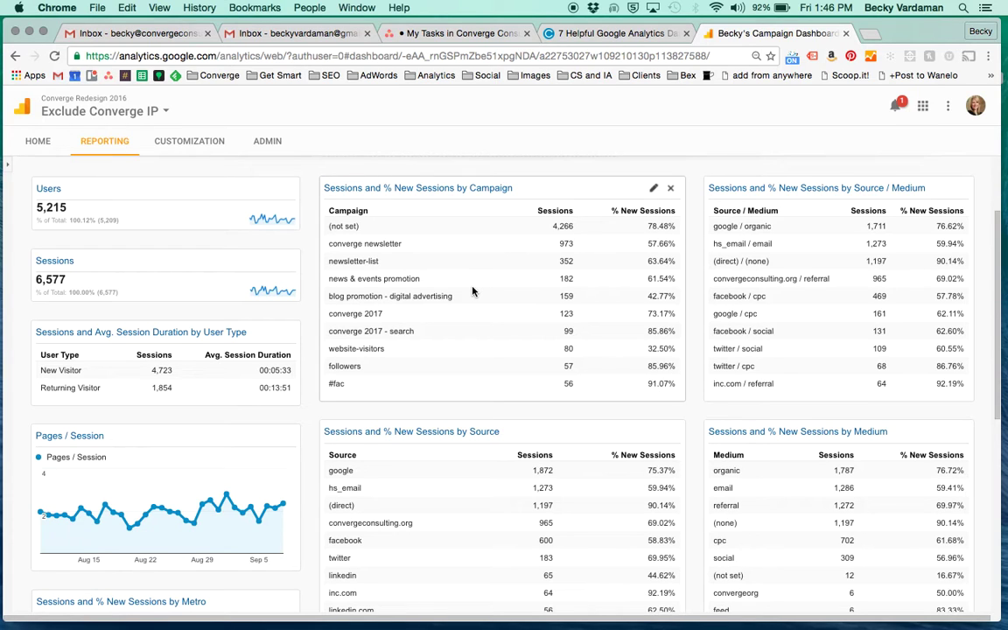
Review the sessions by source table and inspect the dense East Coast cluster on the Sessions by City map
{"action": "scroll", "coordinate": [473, 291], "scroll_direction": "down", "scroll_amount": 5}
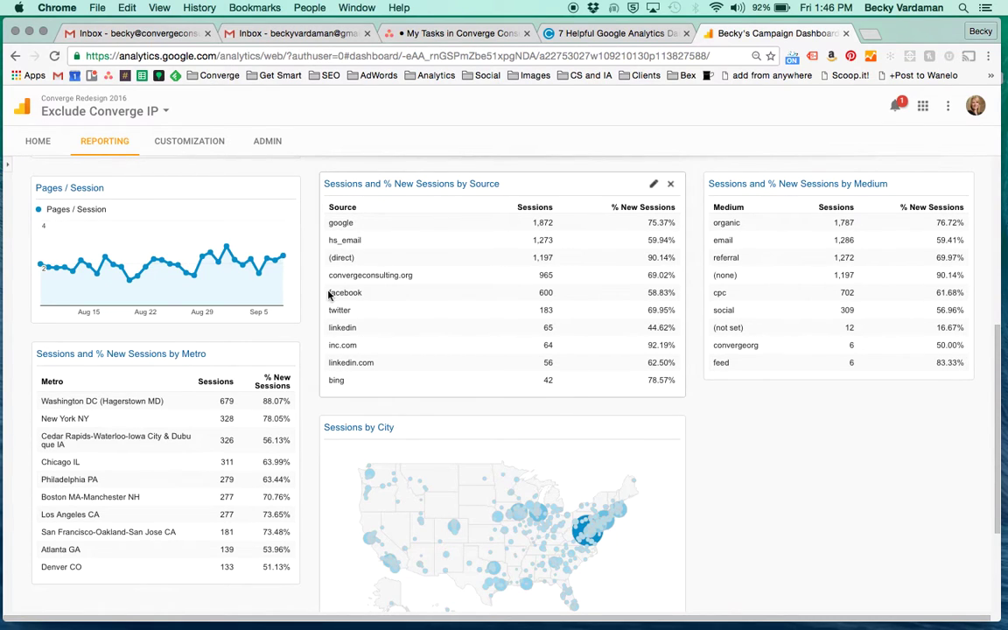
{"action": "scroll", "coordinate": [470, 394], "scroll_direction": "down", "scroll_amount": 3}
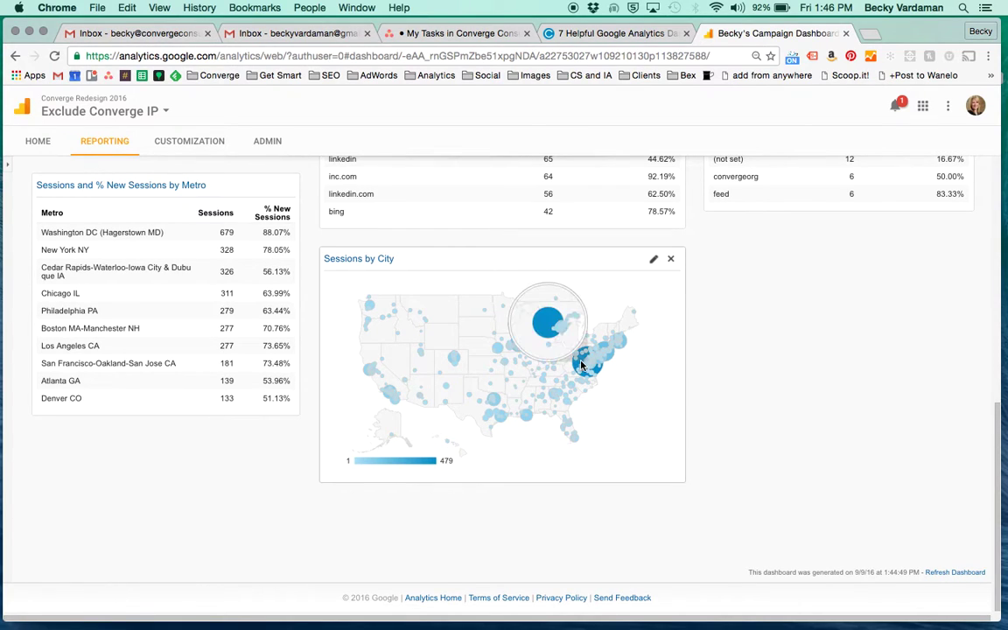
{"action": "mouse_move", "coordinate": [550, 328]}
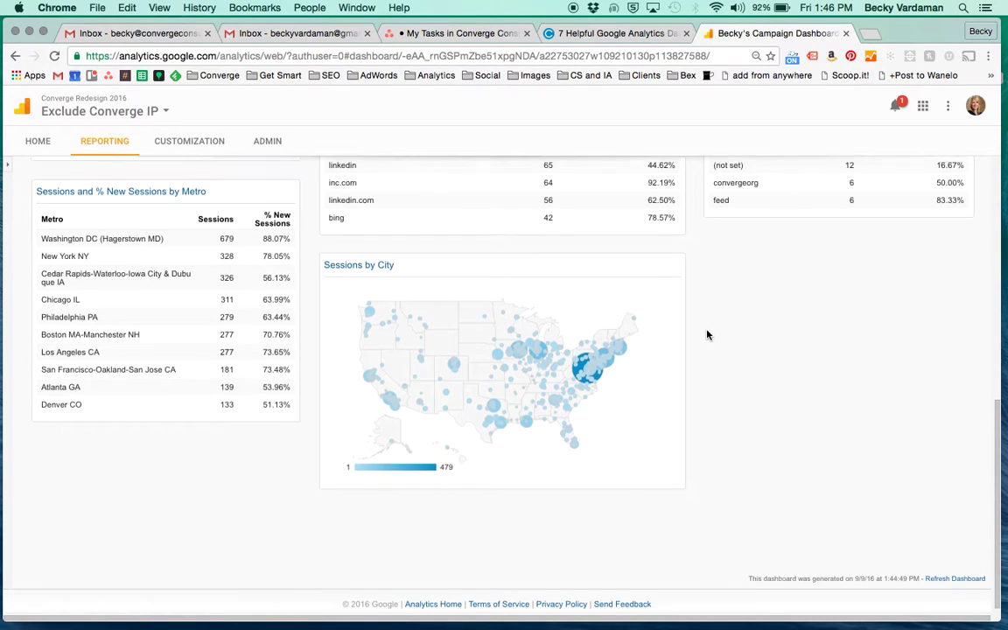
Compare the facebook / social and facebook / cpc rows in the Source / Medium table by highlighting each one
{"action": "scroll", "coordinate": [709, 341], "scroll_direction": "up", "scroll_amount": 10}
{"action": "scroll", "coordinate": [708, 333], "scroll_direction": "down", "scroll_amount": 3}
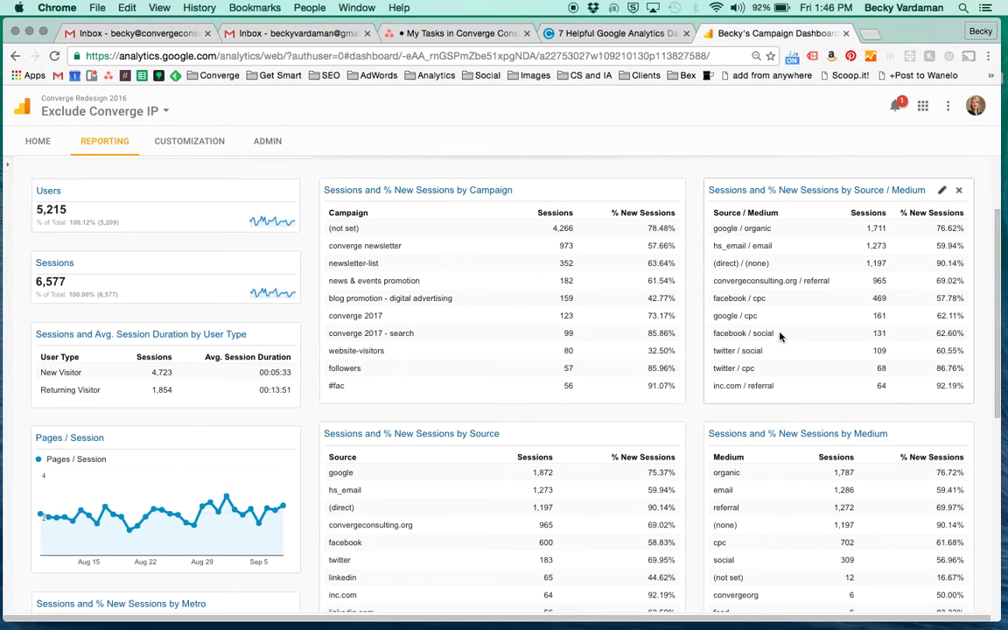
{"action": "left_click", "coordinate": [759, 333]}
{"action": "triple_click", "coordinate": [758, 332]}
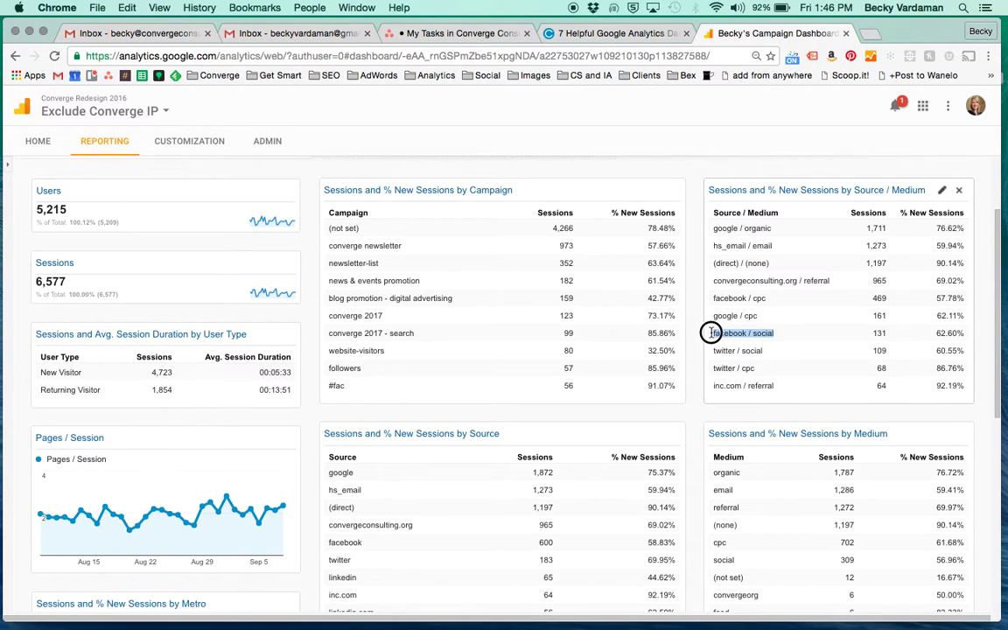
{"action": "left_click", "coordinate": [761, 299]}
{"action": "left_click_drag", "start_coordinate": [760, 298], "coordinate": [711, 298]}
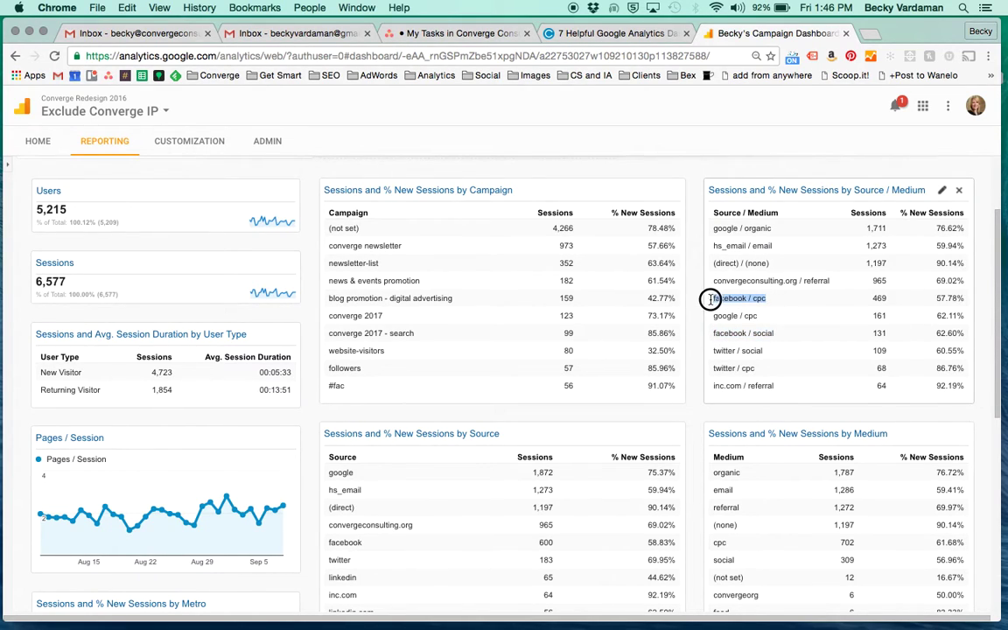
{"action": "left_click", "coordinate": [769, 333]}
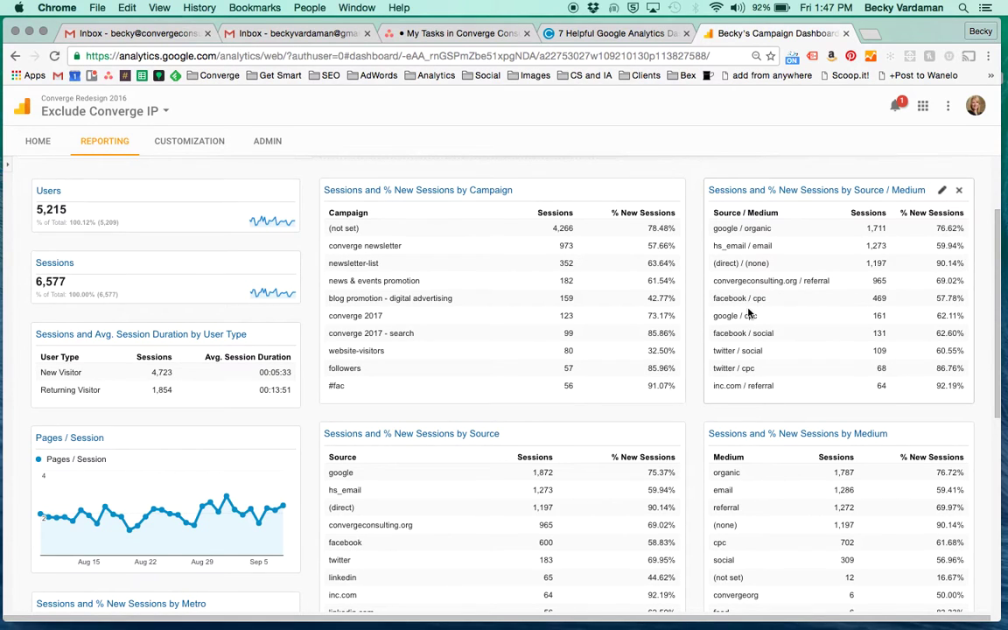
Review the Sessions and % New Sessions by Medium table and return to the start of the dashboard
{"action": "scroll", "coordinate": [753, 313], "scroll_direction": "down", "scroll_amount": 4}
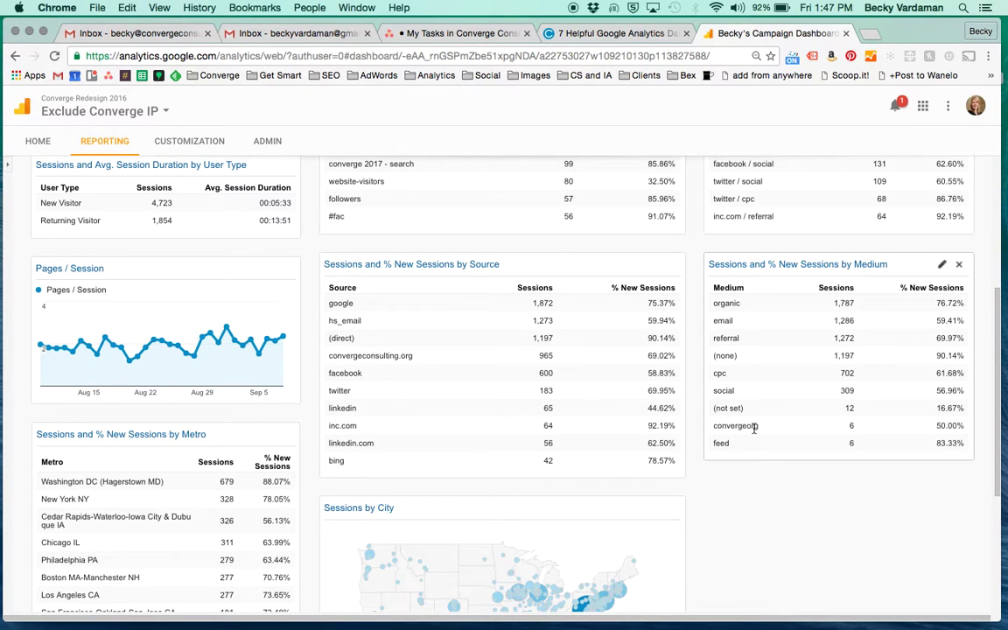
{"action": "scroll", "coordinate": [696, 432], "scroll_direction": "down", "scroll_amount": 3}
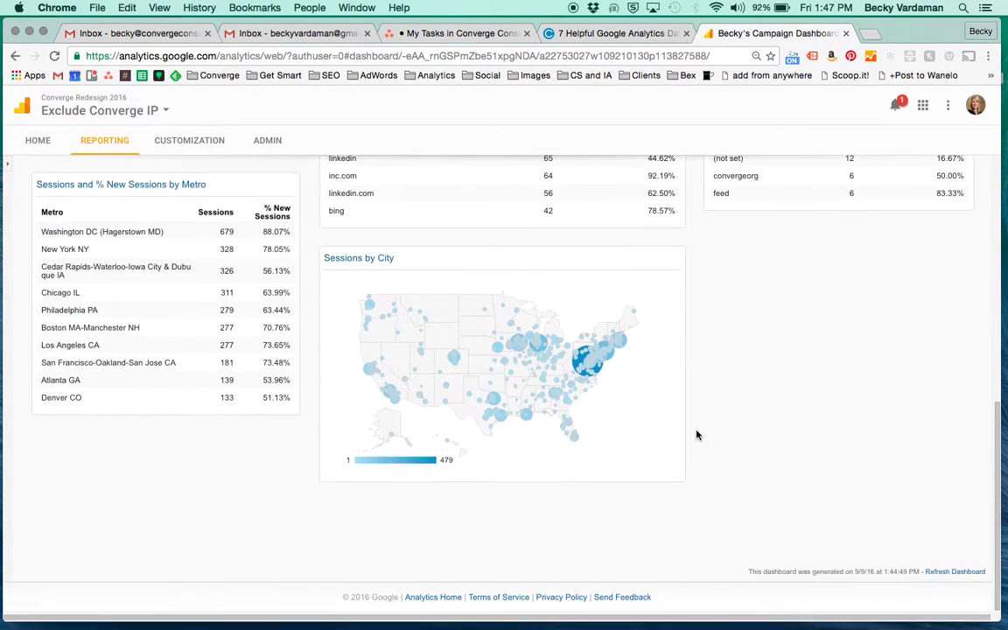
{"action": "scroll", "coordinate": [698, 435], "scroll_direction": "up", "scroll_amount": 5}
{"action": "scroll", "coordinate": [698, 435], "scroll_direction": "up", "scroll_amount": 2}
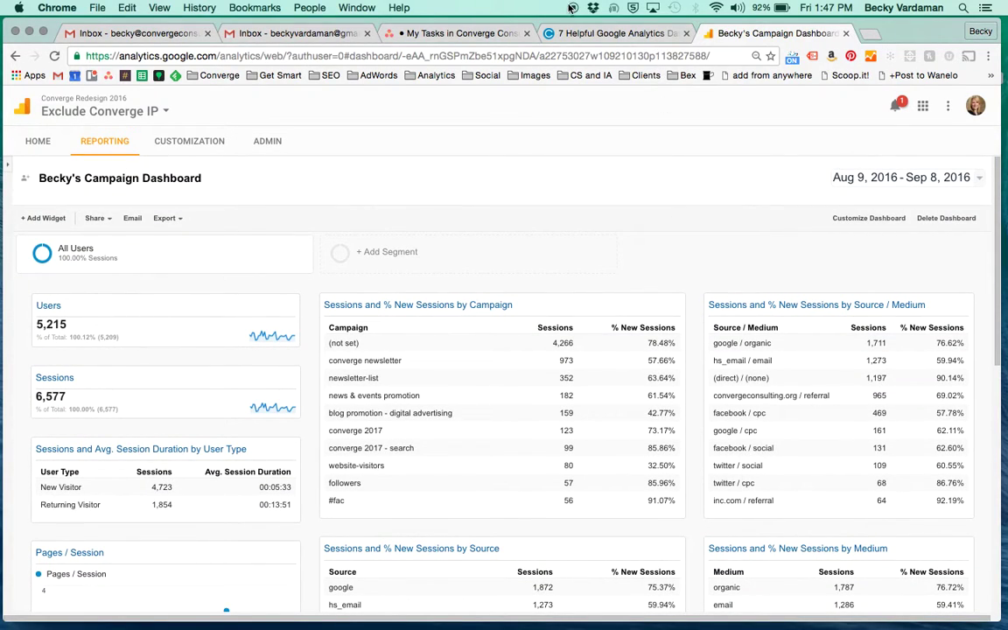